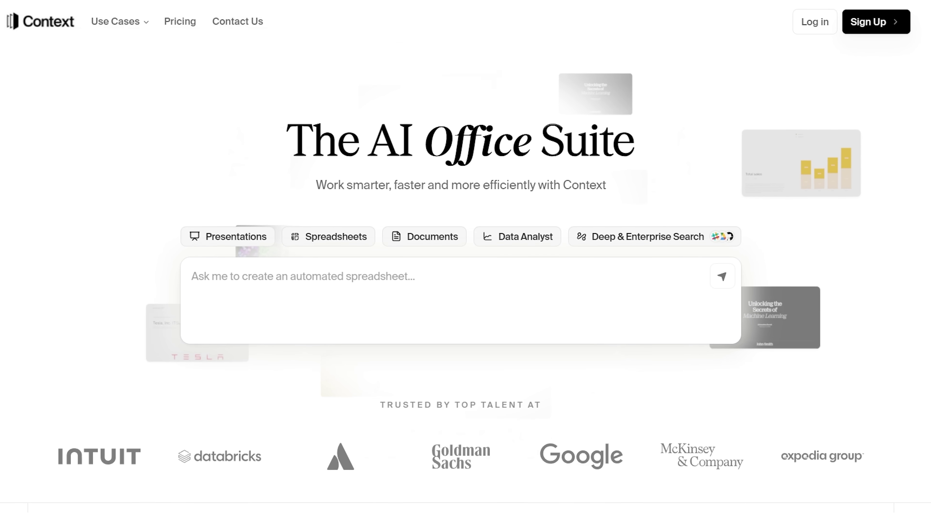
Scroll the Context homepage past the hero and logos to 'Documents, ready for hand off'.
scroll(466, 262, down, 6)
scroll(465, 262, down, 9)
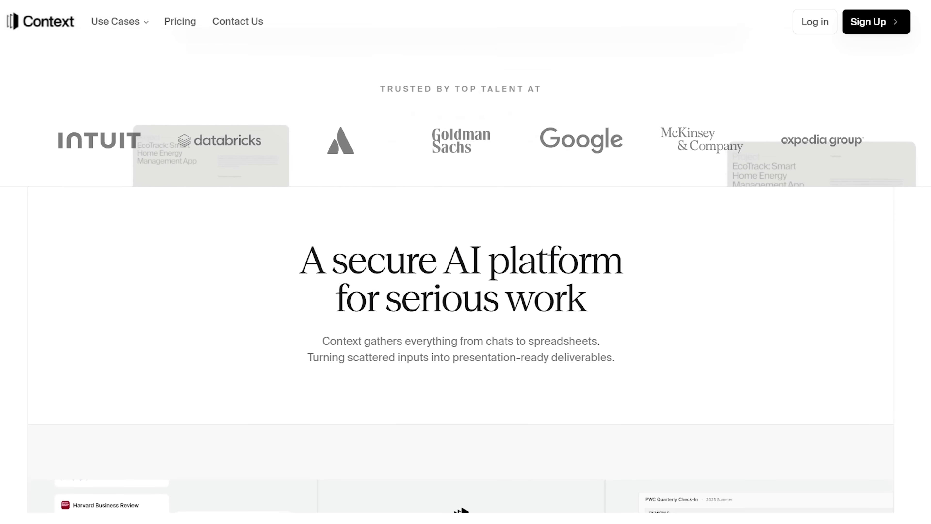
scroll(465, 262, down, 4)
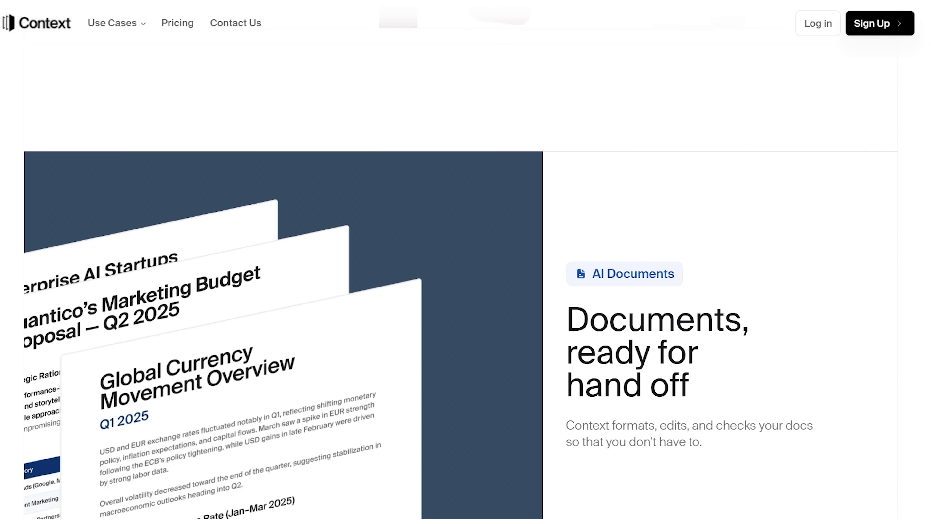
Scroll further down the Context homepage past the AI Documents section.
scroll(466, 279, down, 12)
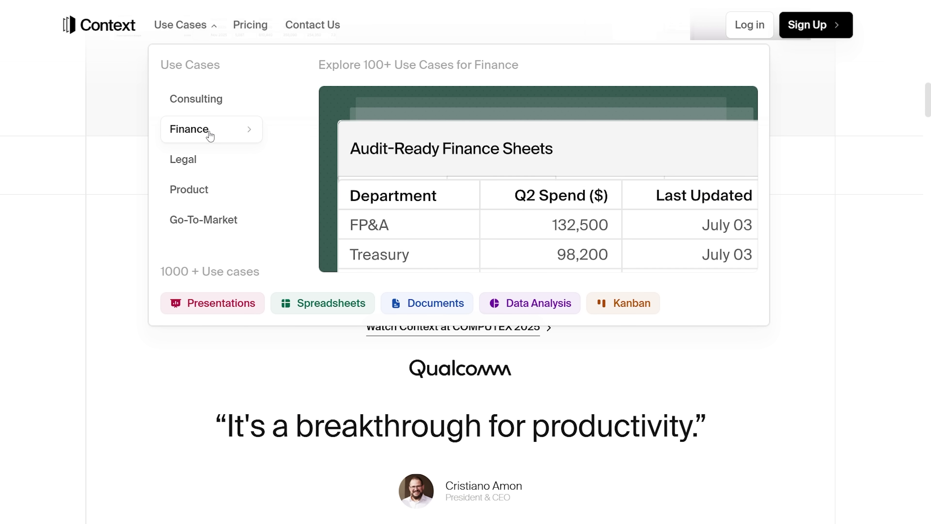
Cycle the prompt box's example suggestions through Spreadsheets, Documents and Data Analyst.
mouse_move(208, 166)
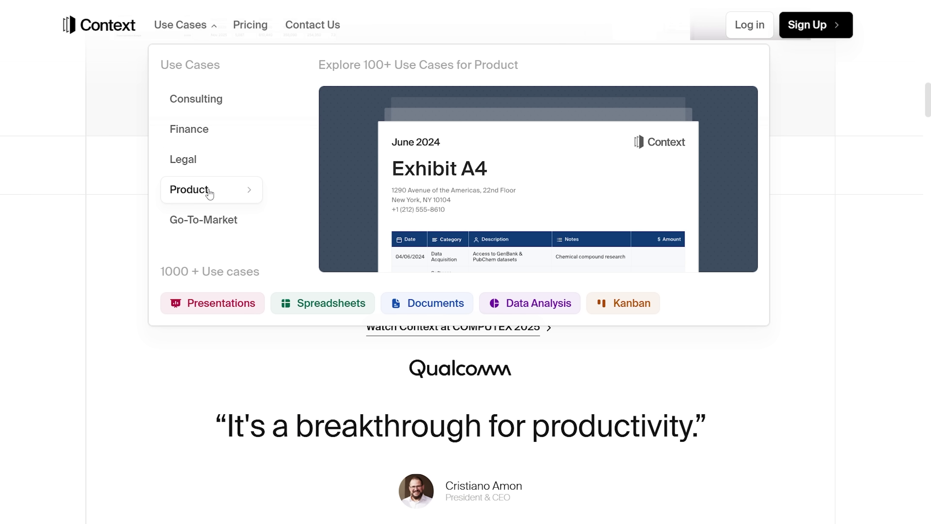
mouse_move(212, 223)
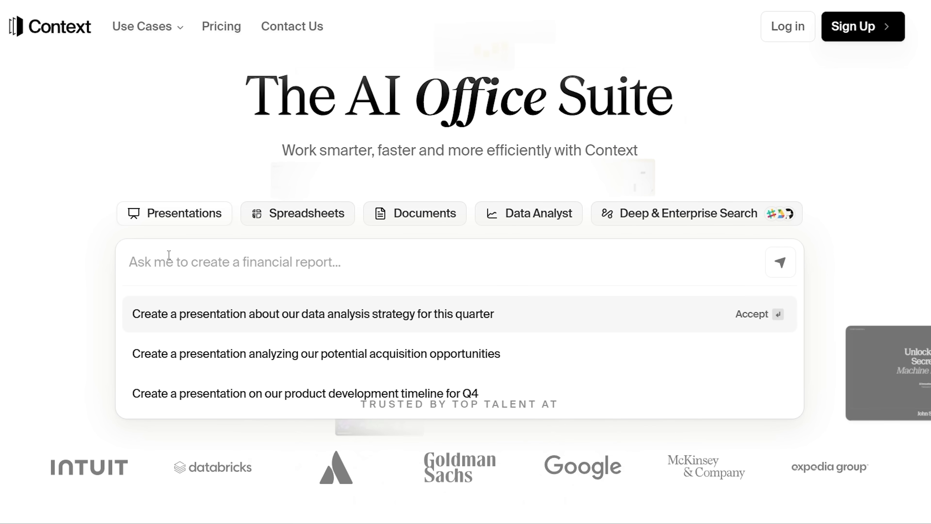
click(304, 223)
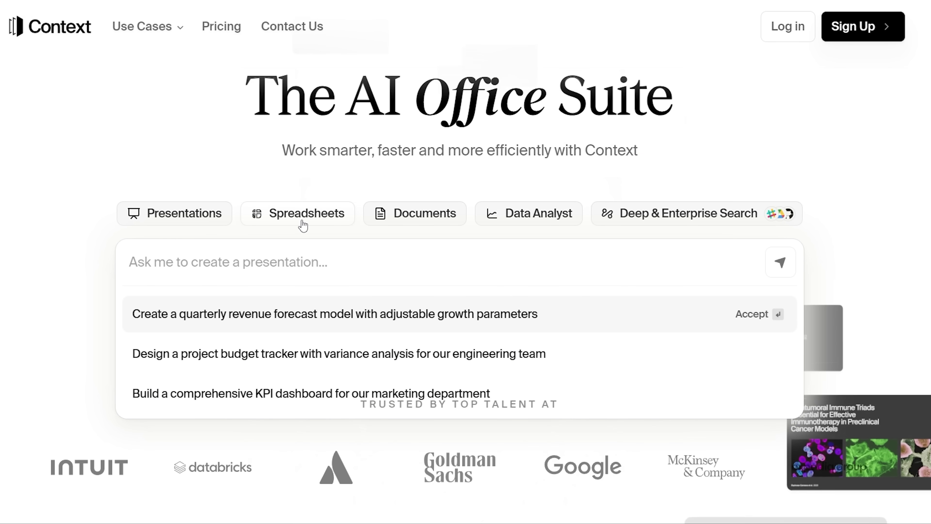
click(422, 217)
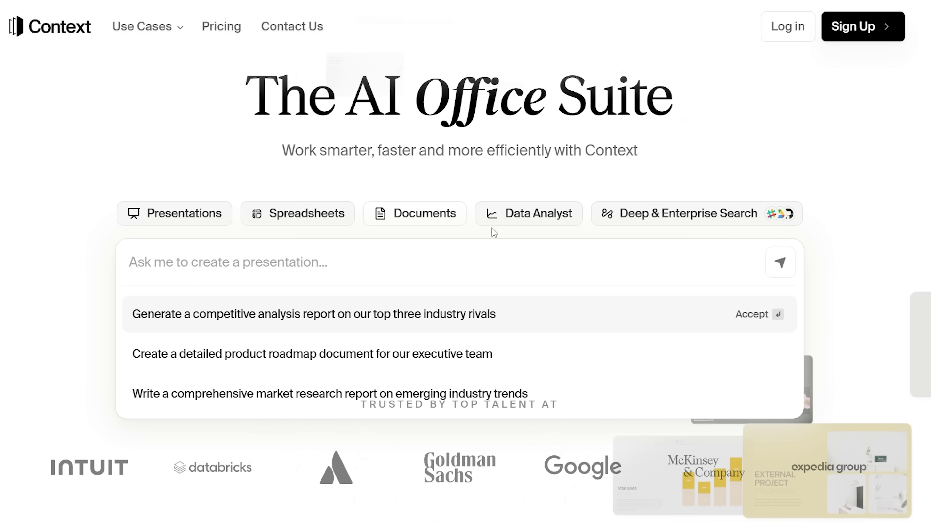
click(525, 220)
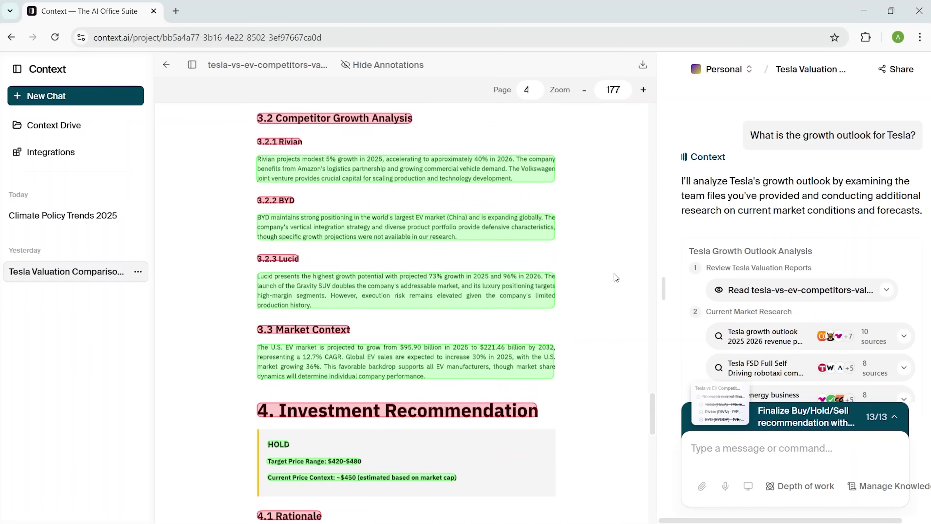
Scroll the Tesla report to its end and expand the 'Read tesla-vs-ev-competitors' step's chunks.
scroll(615, 274, down, 1)
scroll(614, 274, down, 5)
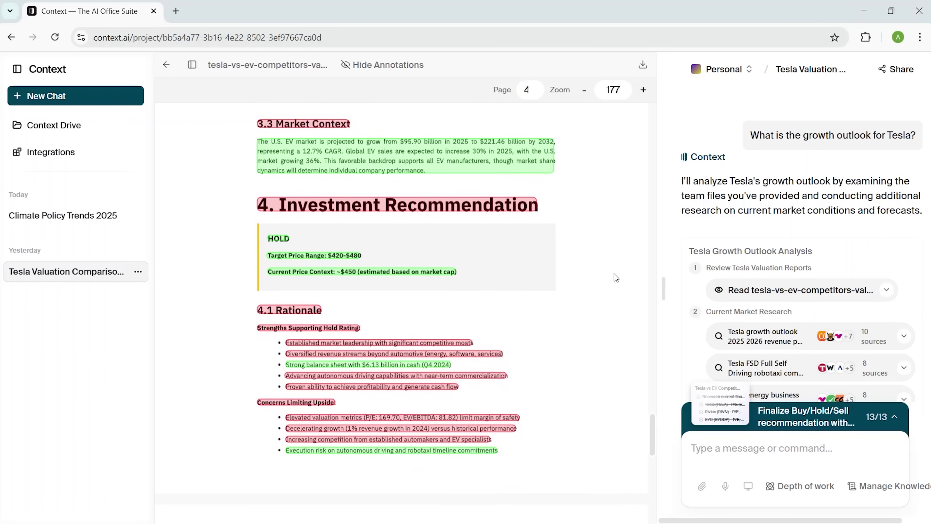
scroll(814, 292, down, 2)
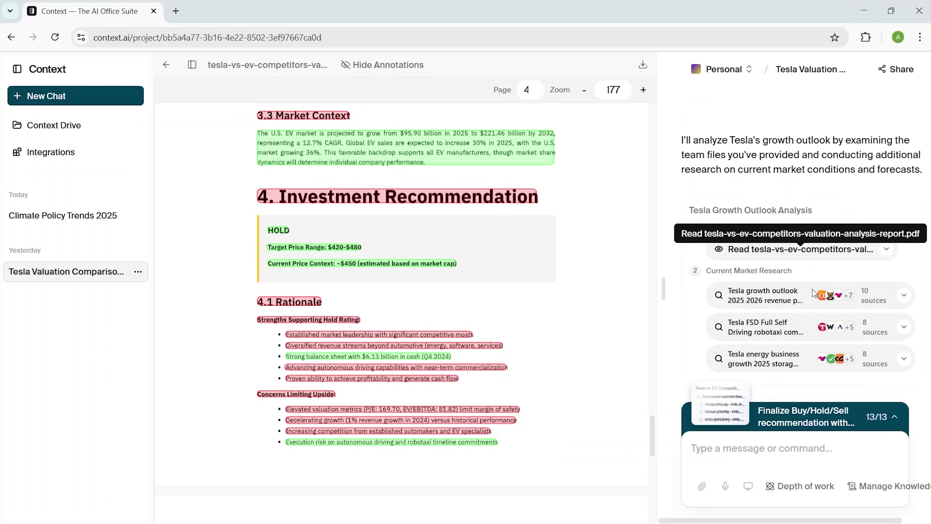
click(887, 235)
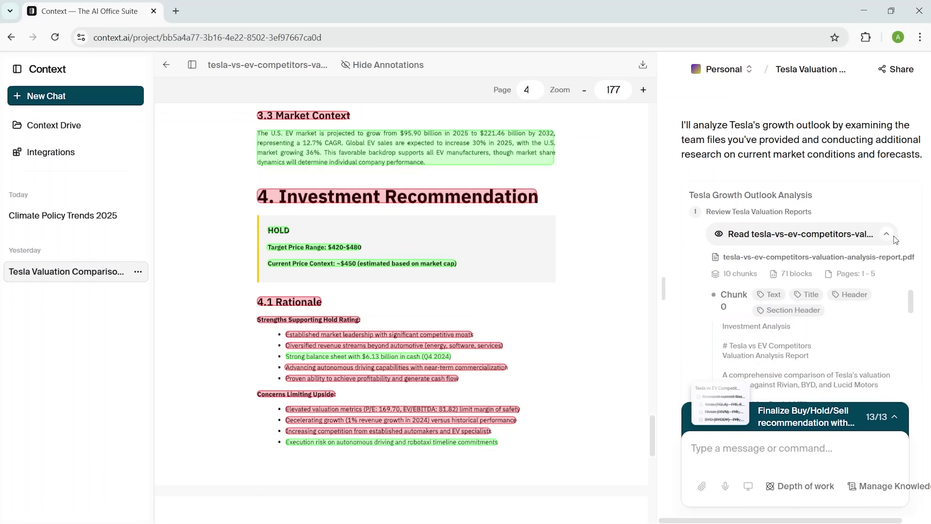
scroll(889, 243, down, 2)
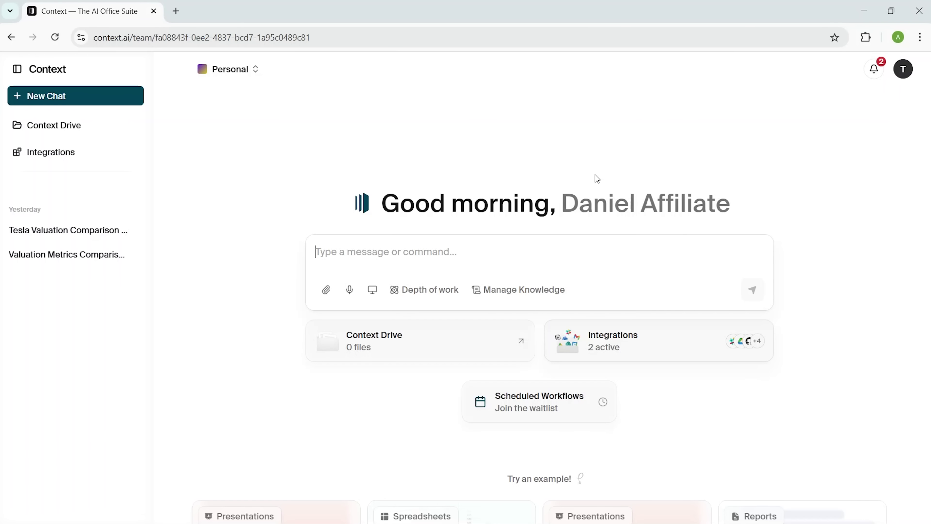
Open Preferences > Integrations and scroll the service list to Google Drive, shown connected.
click(630, 346)
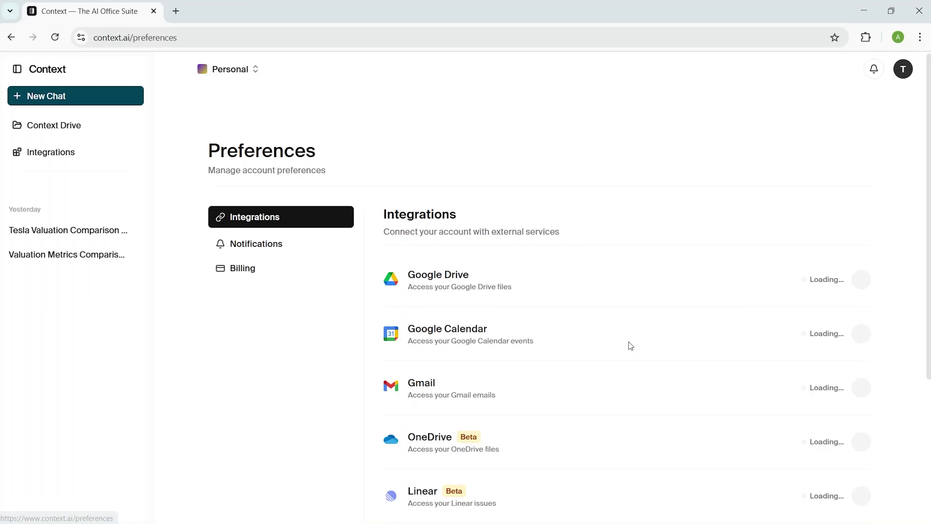
scroll(630, 347, down, 2)
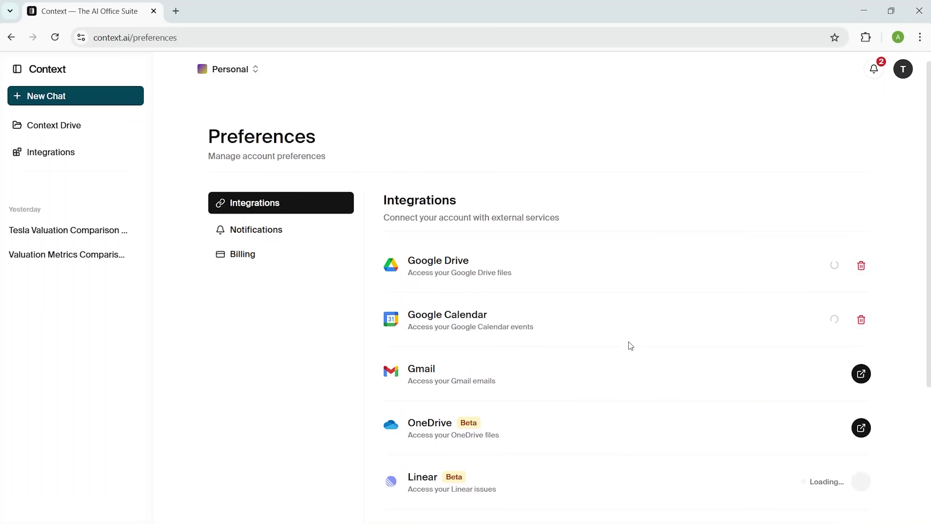
scroll(630, 346, down, 2)
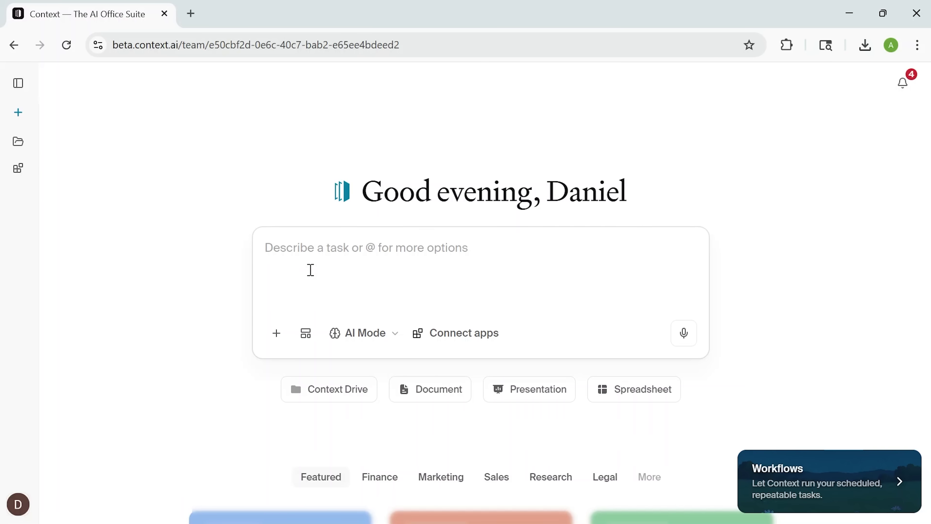
Fill the prompt with the Q1 2024 financial strategy example and send it.
scroll(310, 270, down, 4)
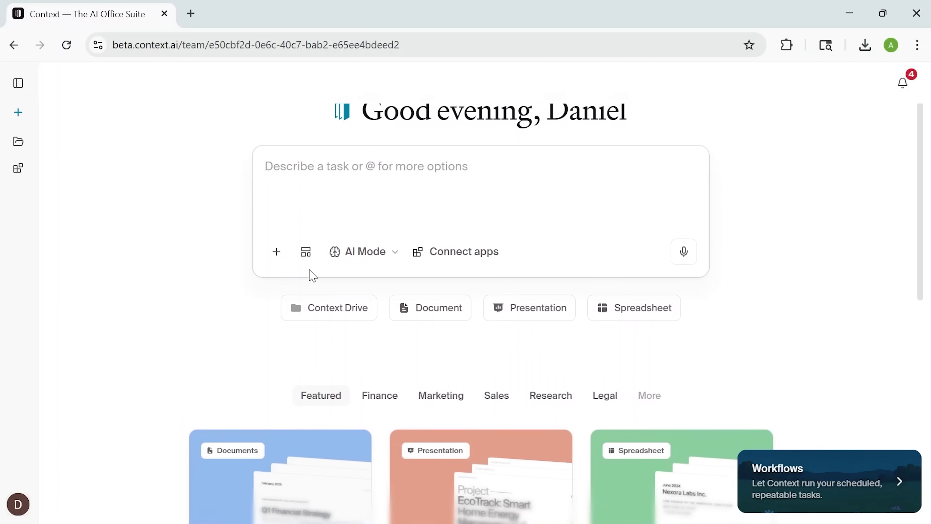
scroll(310, 275, down, 2)
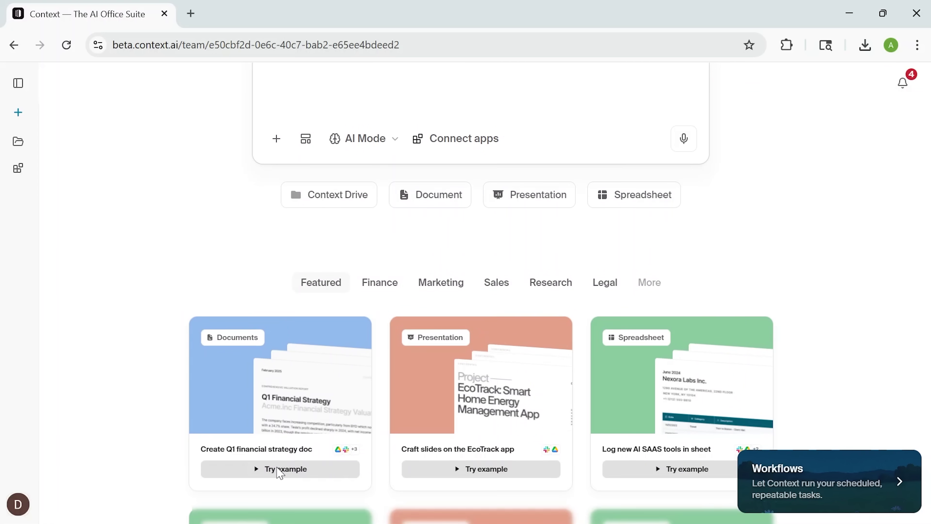
click(278, 469)
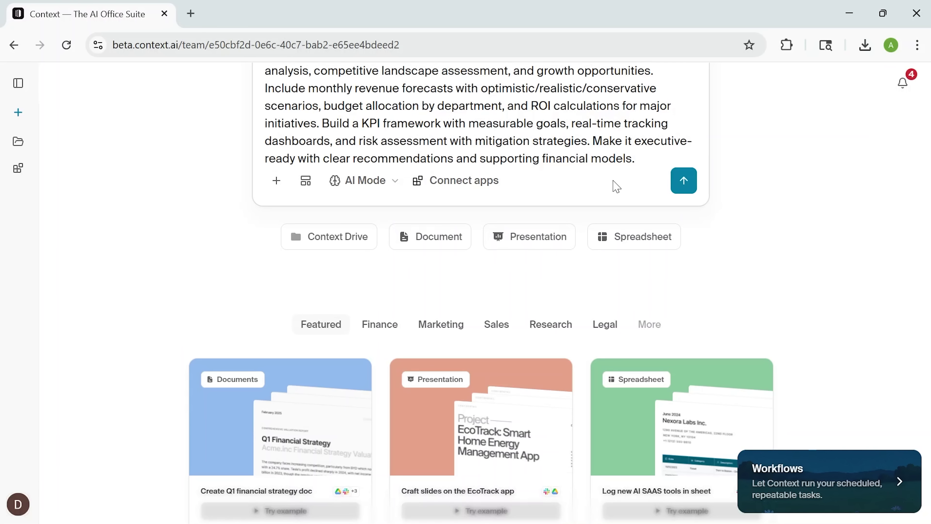
scroll(646, 162, up, 3)
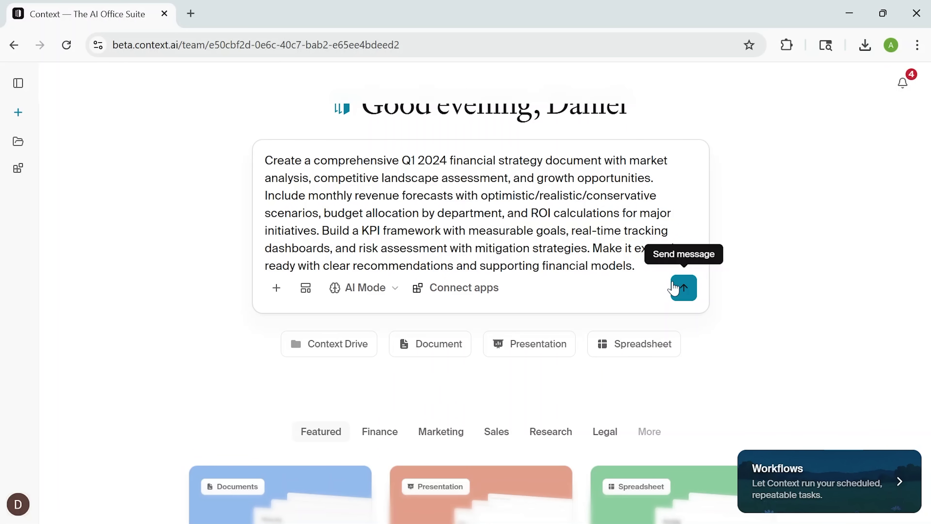
click(683, 287)
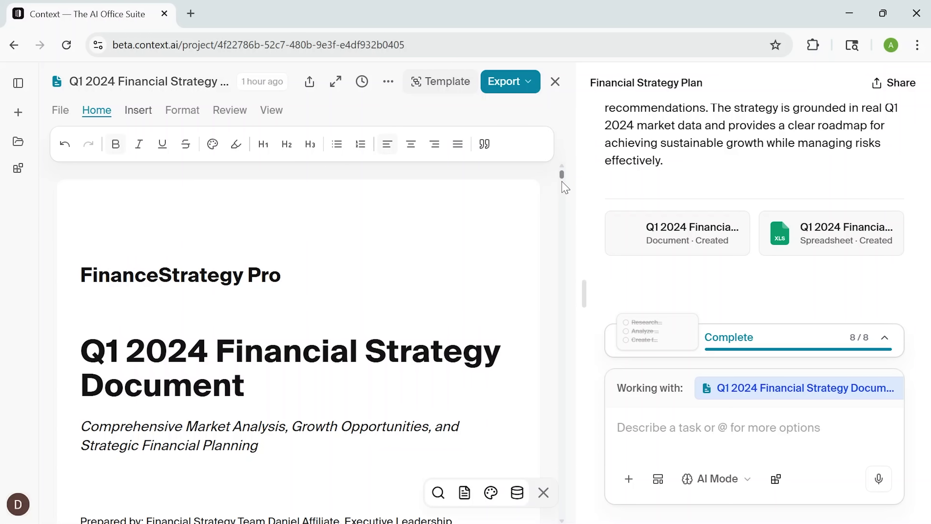
Scroll through the Q1 2024 financial document and the annotated Tesla EV competitors report.
scroll(566, 188, down, 7)
drag(565, 188, 557, 265)
scroll(557, 265, down, 1)
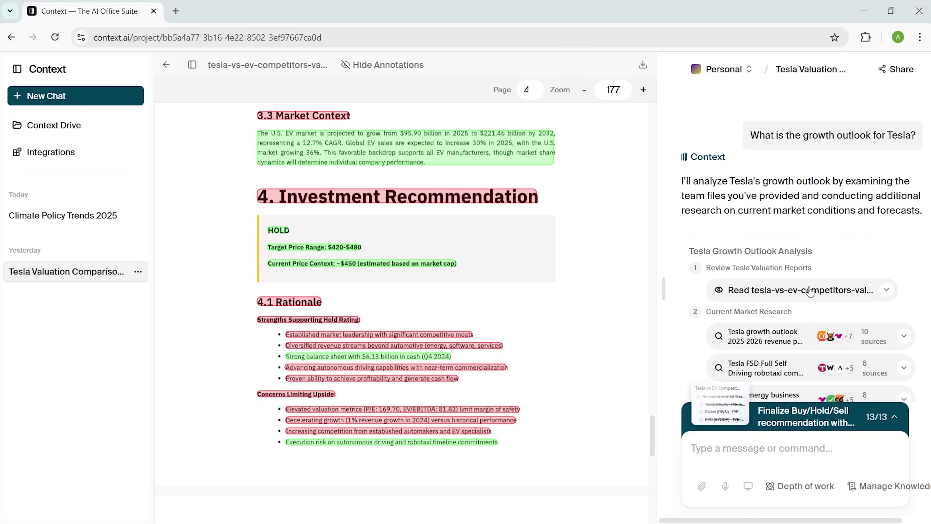
Expand the 'Read tesla-vs-ev-competitors' chat step to show its PDF details and excerpts.
scroll(814, 293, down, 2)
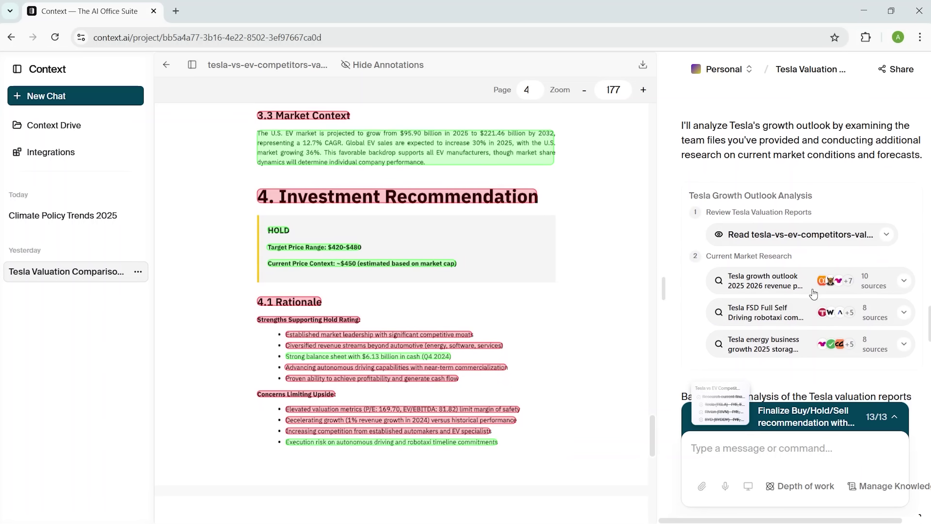
click(894, 239)
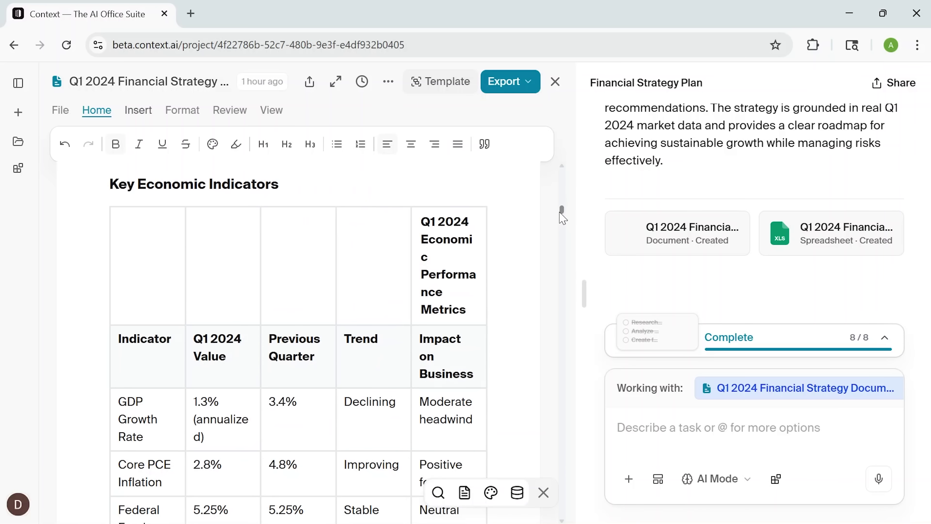
Scroll through the Q1 2024 strategy document's tables.
scroll(562, 214, down, 10)
scroll(560, 231, down, 15)
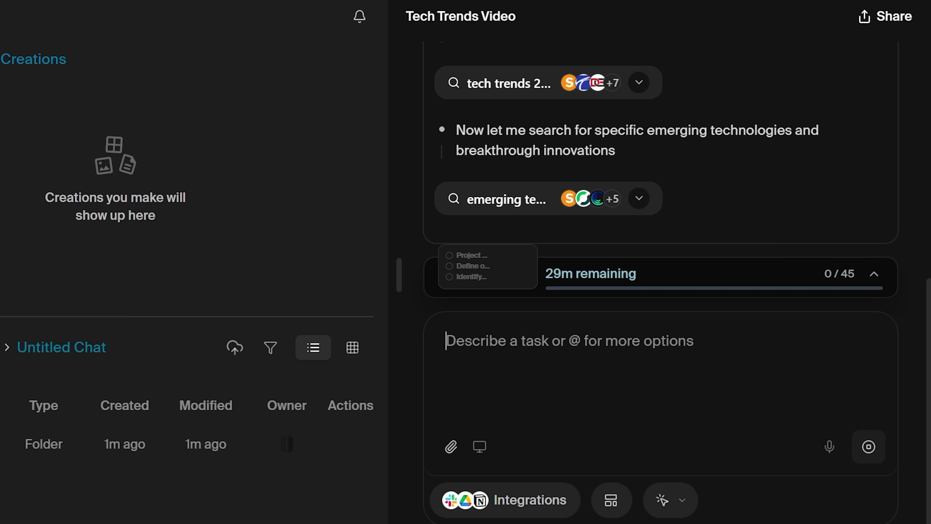
Expand the Tech Trends plan checklist and scroll it down to Post-Production.
click(875, 273)
drag(878, 104, 873, 258)
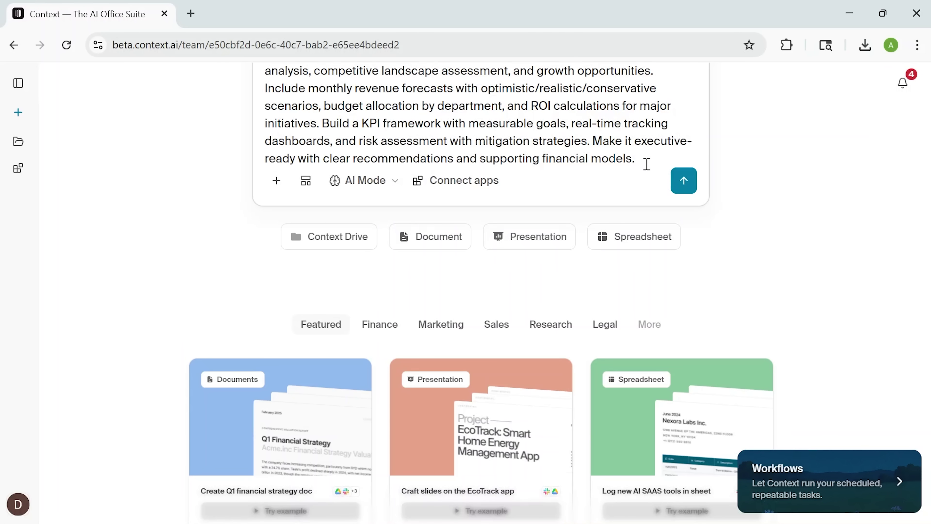
Scroll the Q1 2024 Financial Strategy document to review its Market Positioning table.
scroll(647, 164, up, 3)
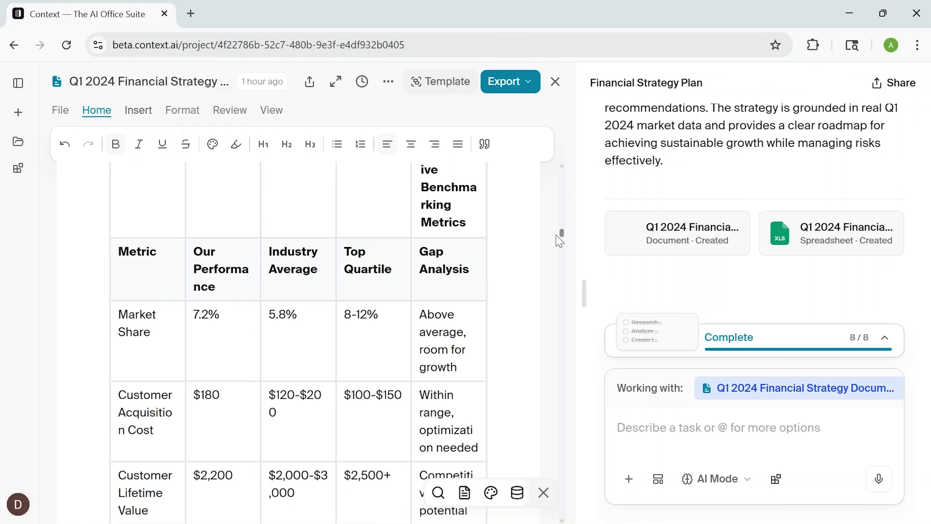
scroll(559, 243, down, 15)
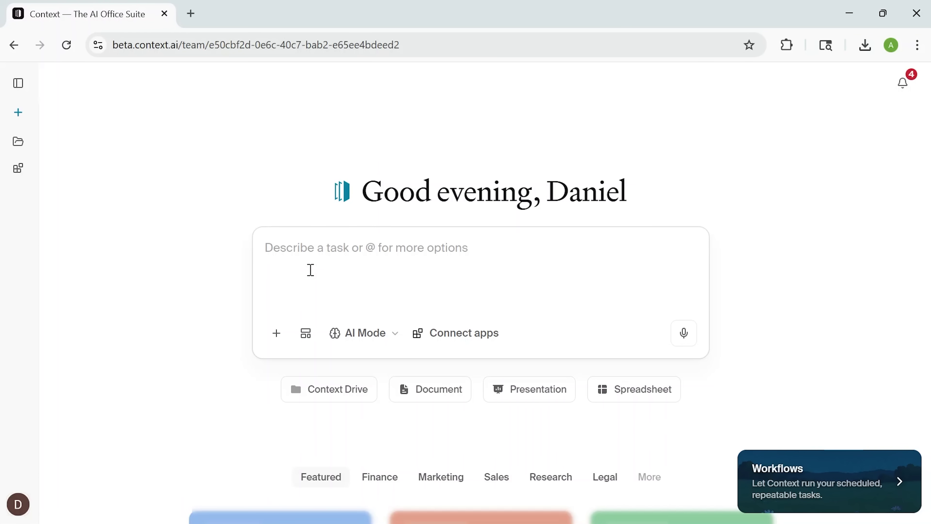
scroll(311, 270, down, 4)
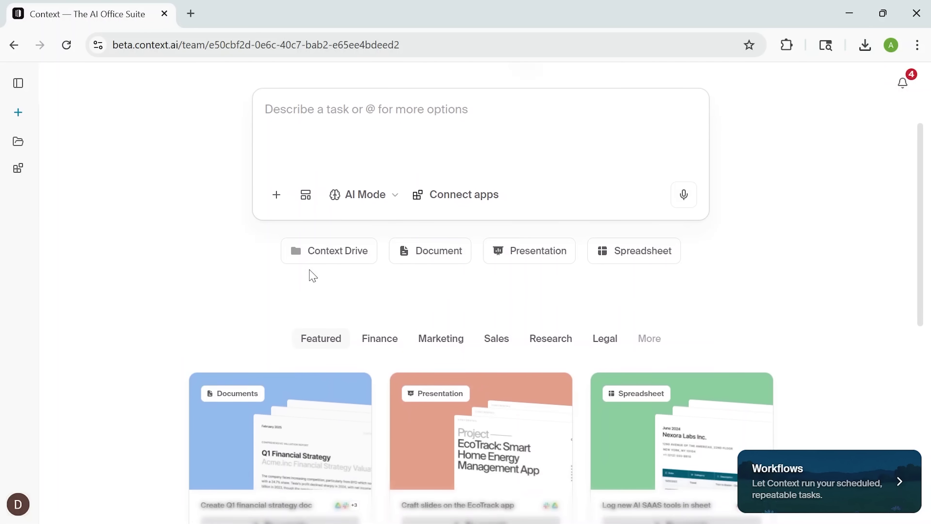